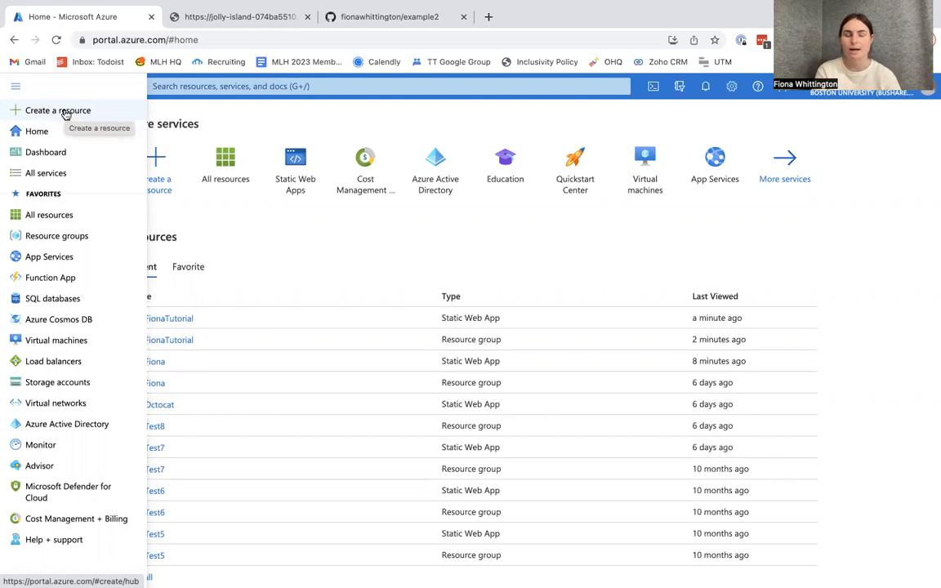
# Search the resource catalogue for Static Web App and start creating a Static Web App (Preview) resource
pyautogui.click(67, 111)
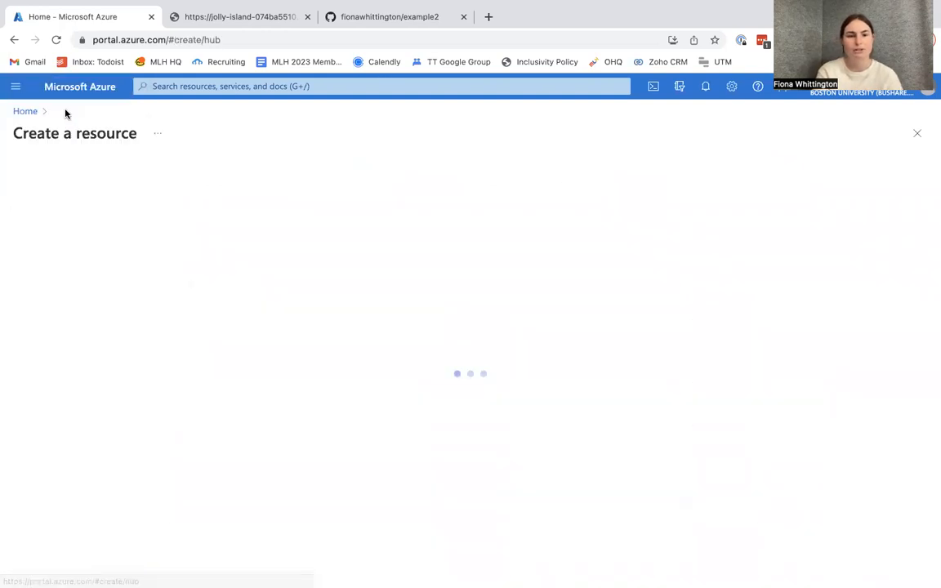
pyautogui.write('S')
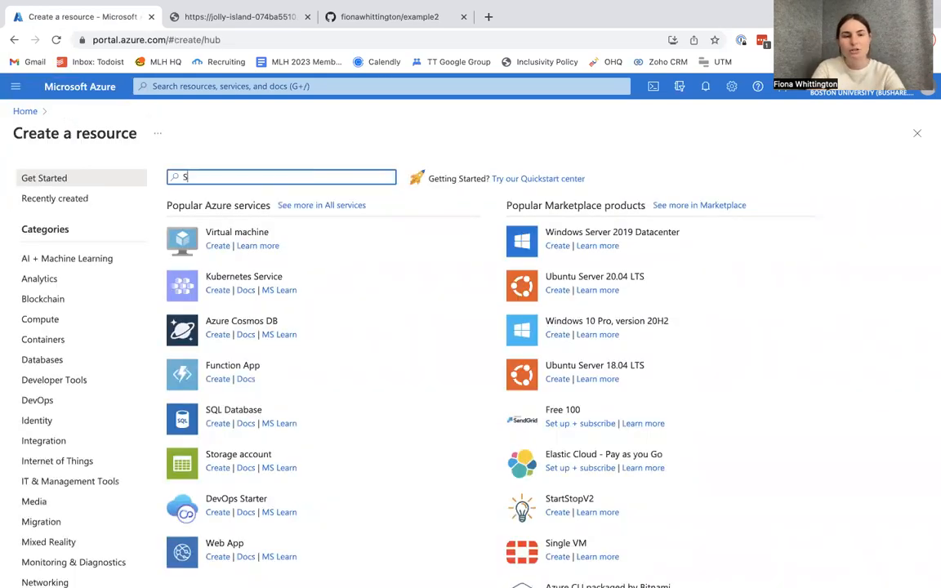
pyautogui.write('tatic Web App')
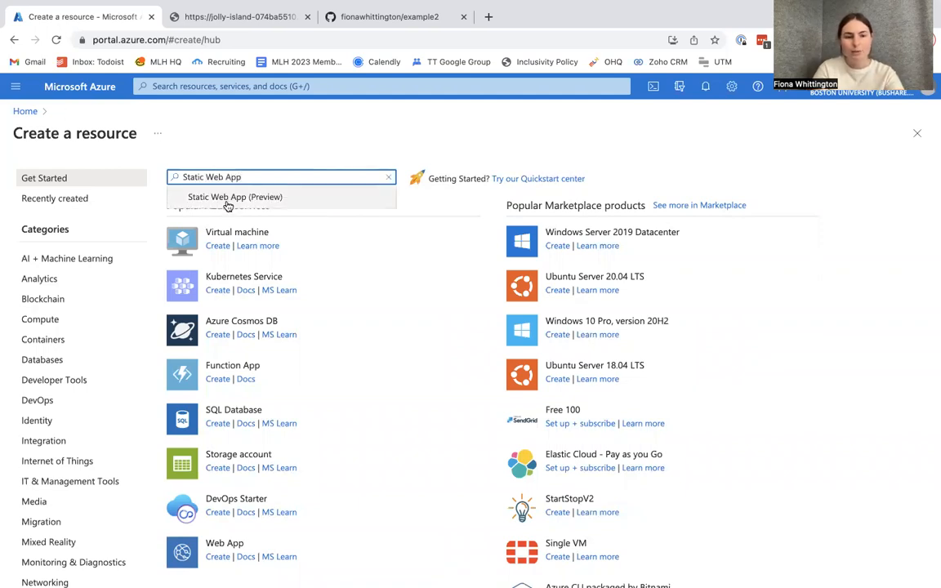
pyautogui.click(211, 197)
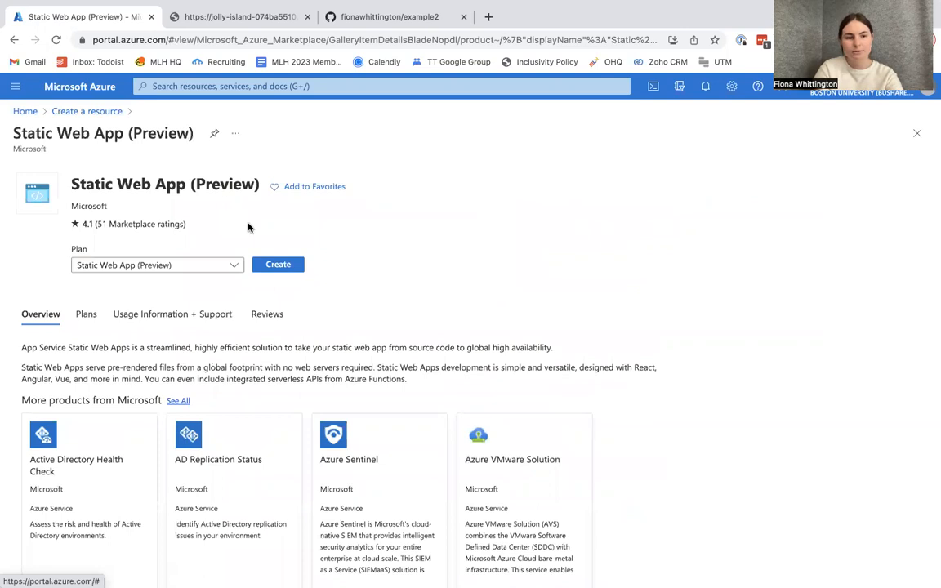
pyautogui.click(278, 265)
# Create a new resource group named FionasTutorial for the static web app
pyautogui.scroll(-2, 276, 267)
pyautogui.scroll(1, 276, 267)
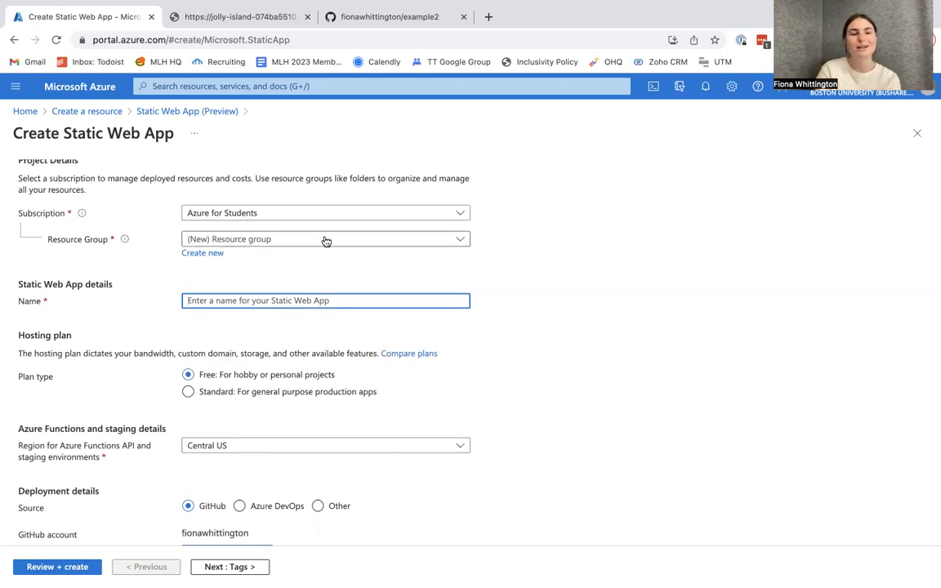
pyautogui.scroll(-2, 323, 241)
pyautogui.scroll(1, 326, 242)
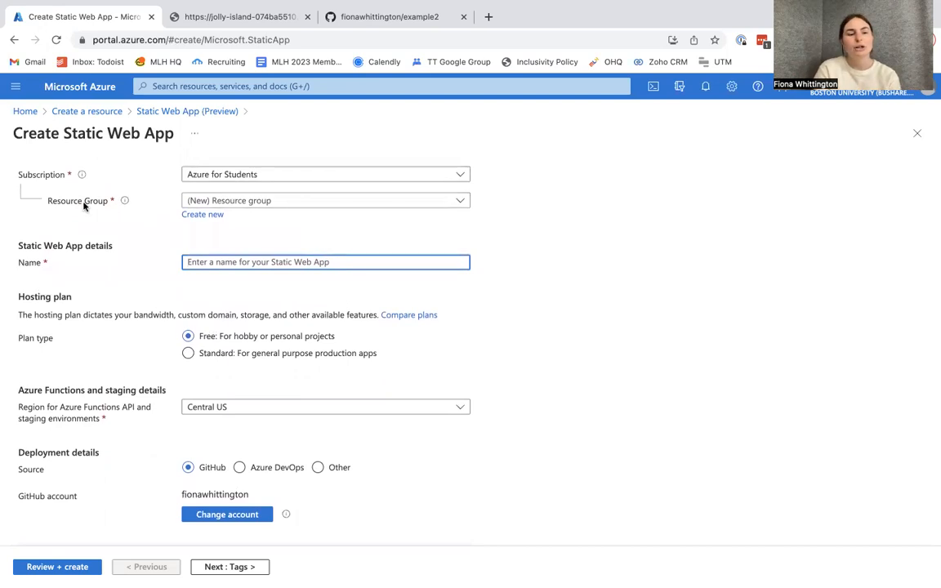
pyautogui.click(199, 217)
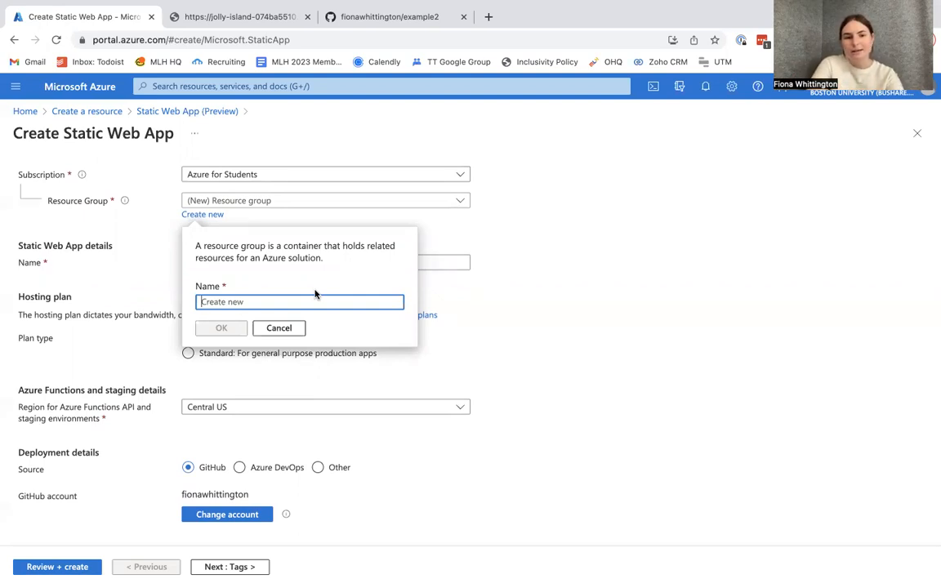
pyautogui.write('Fiona')
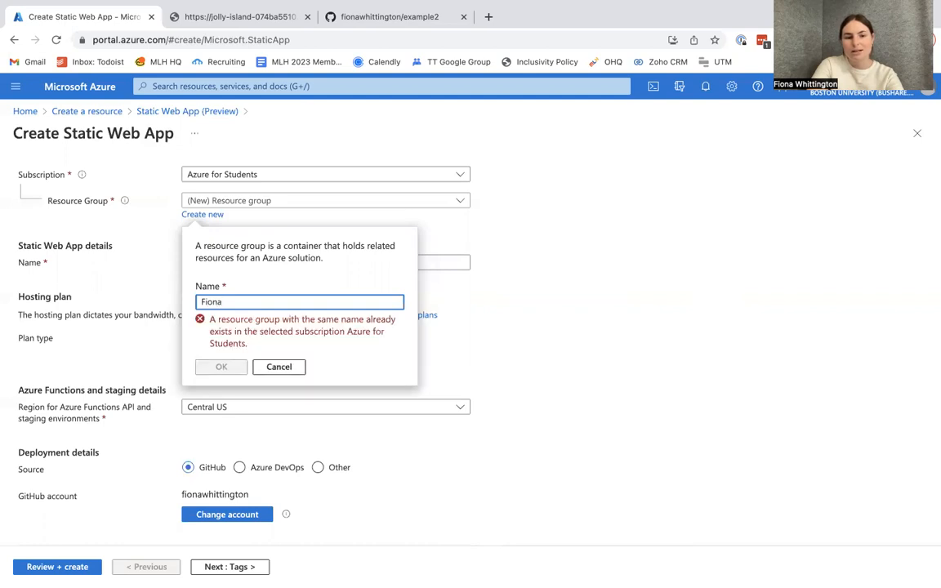
pyautogui.write('sTutorial')
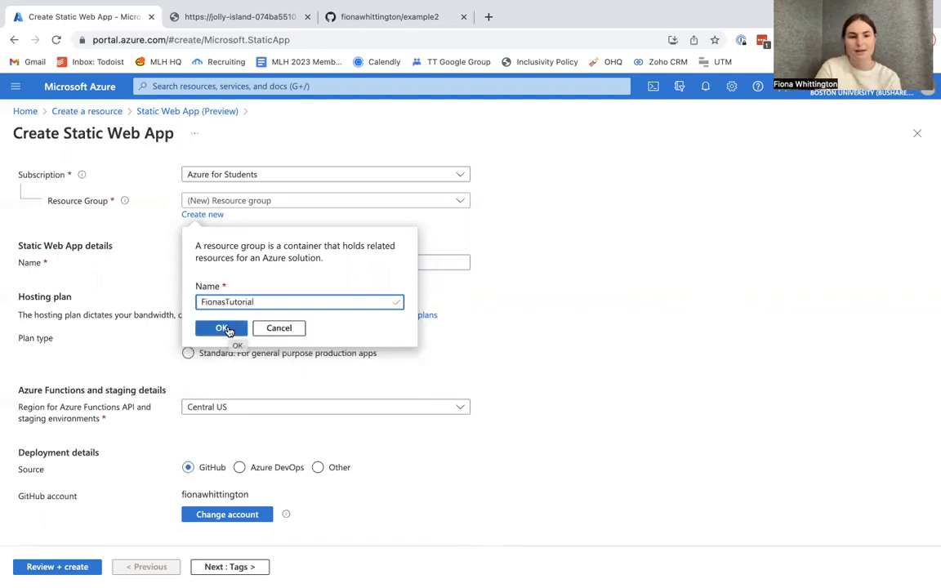
pyautogui.click(229, 330)
# Name the static web app FionasTutorial
pyautogui.scroll(-1, 270, 326)
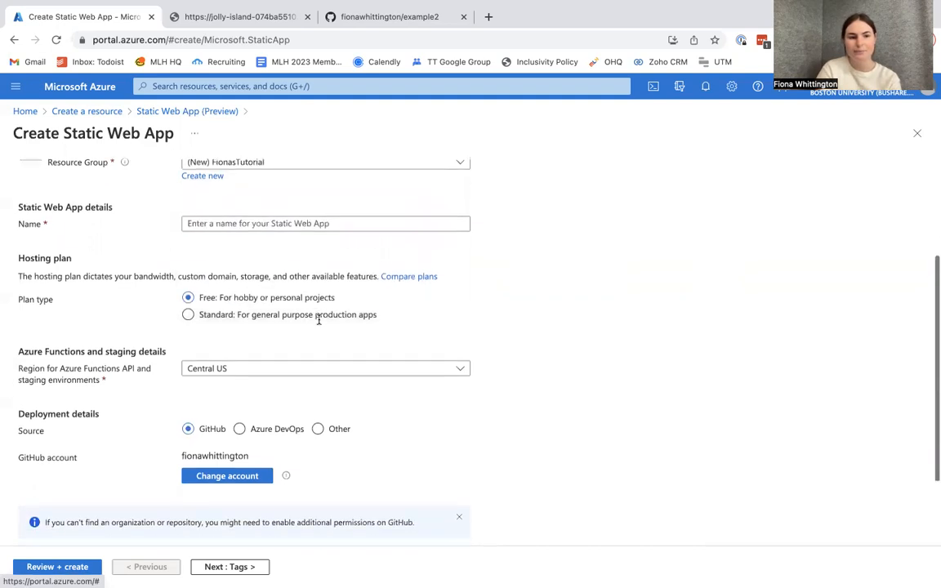
pyautogui.click(253, 220)
pyautogui.scroll(2, 253, 220)
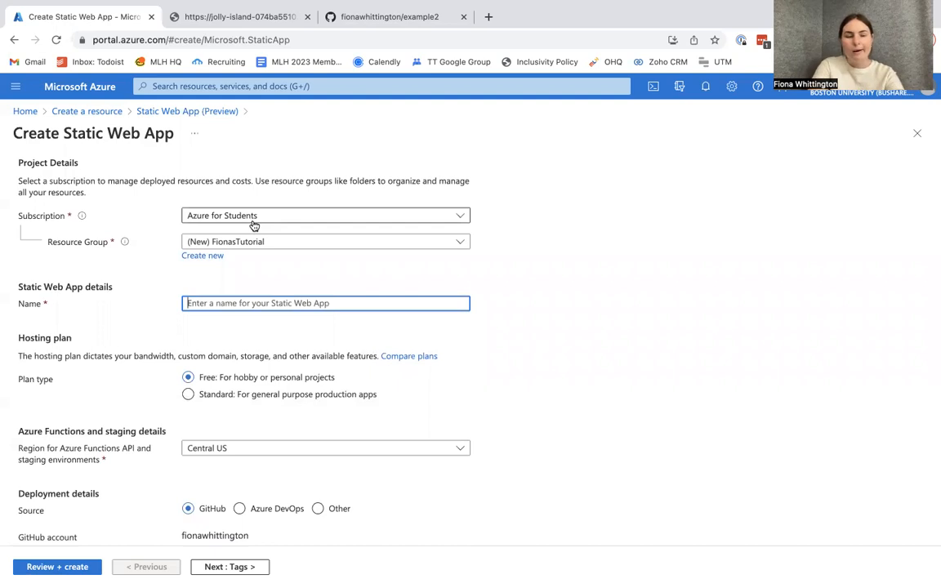
pyautogui.write('FionasTutorial')
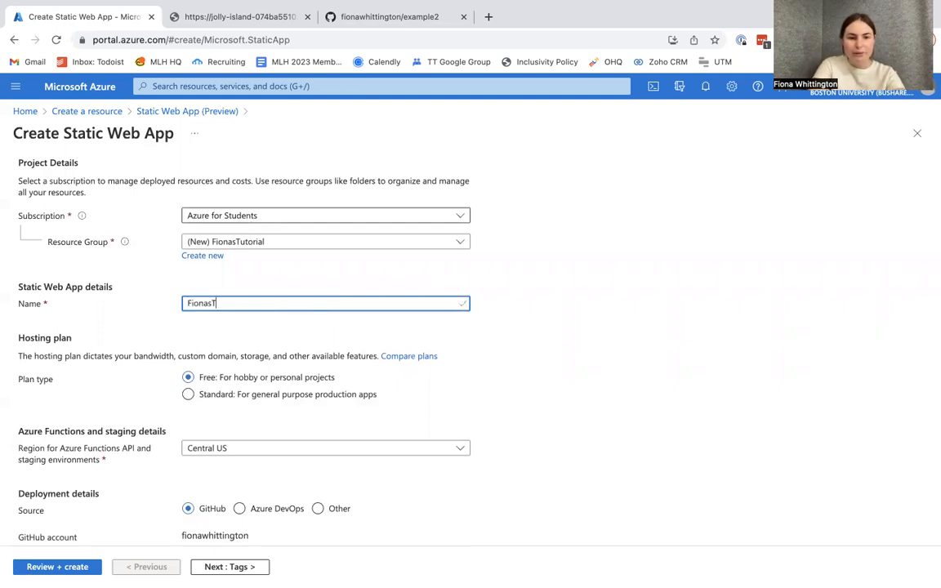
# Choose the personal GitHub account as the organization in the deployment details
pyautogui.scroll(-3, 288, 346)
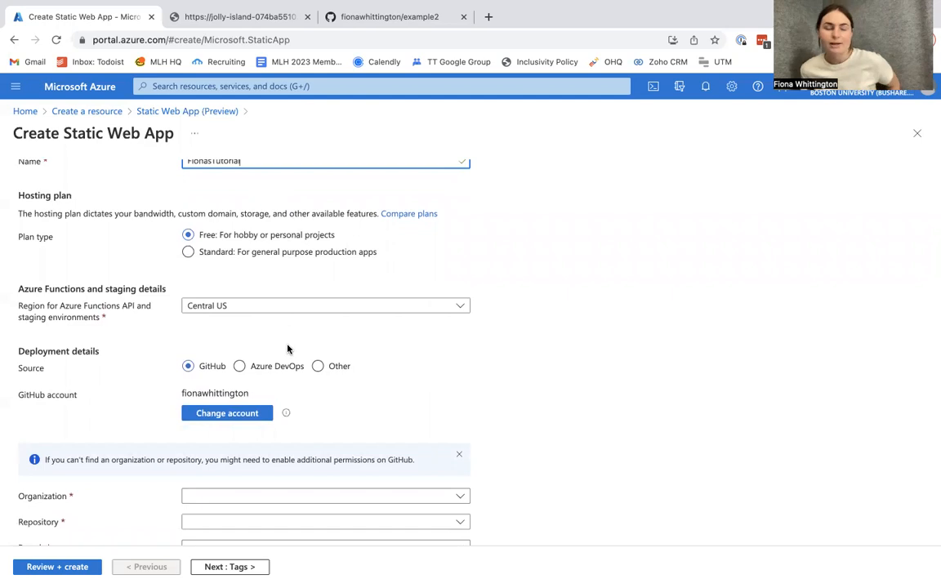
pyautogui.scroll(-1, 287, 348)
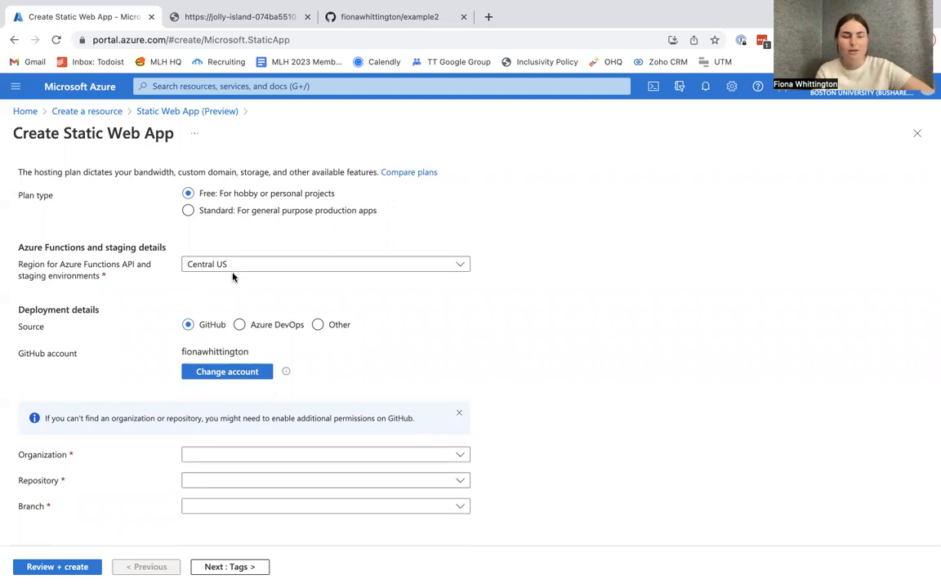
pyautogui.scroll(-1, 232, 277)
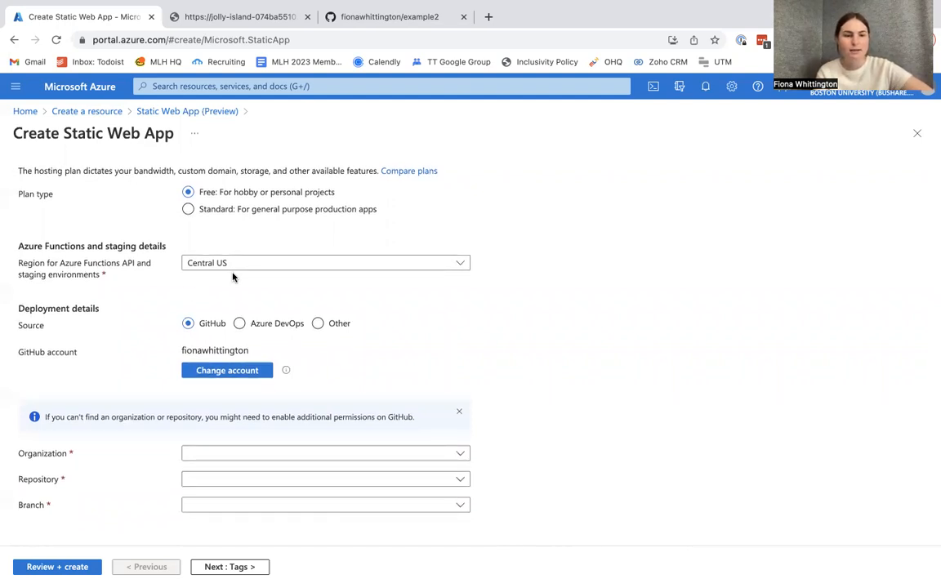
pyautogui.doubleClick(211, 352)
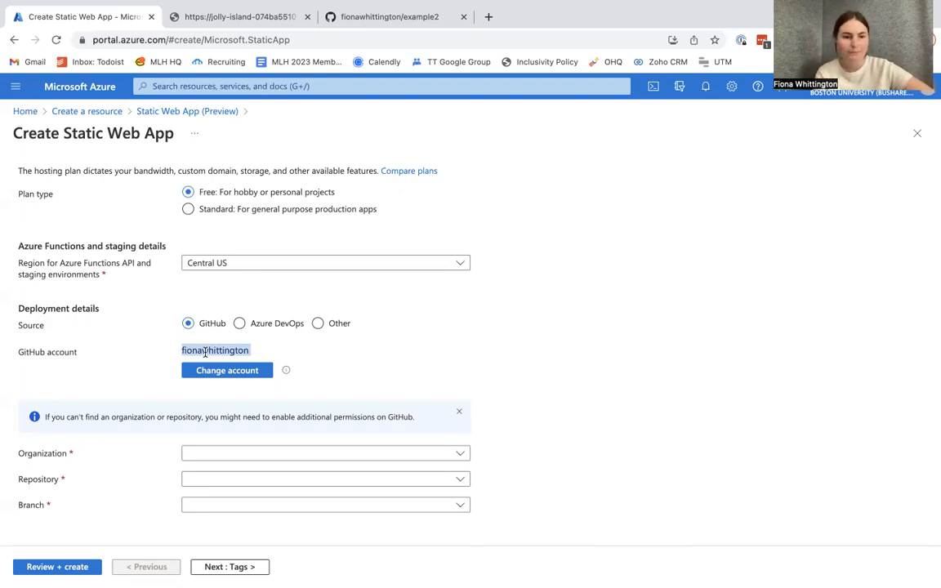
pyautogui.click(213, 452)
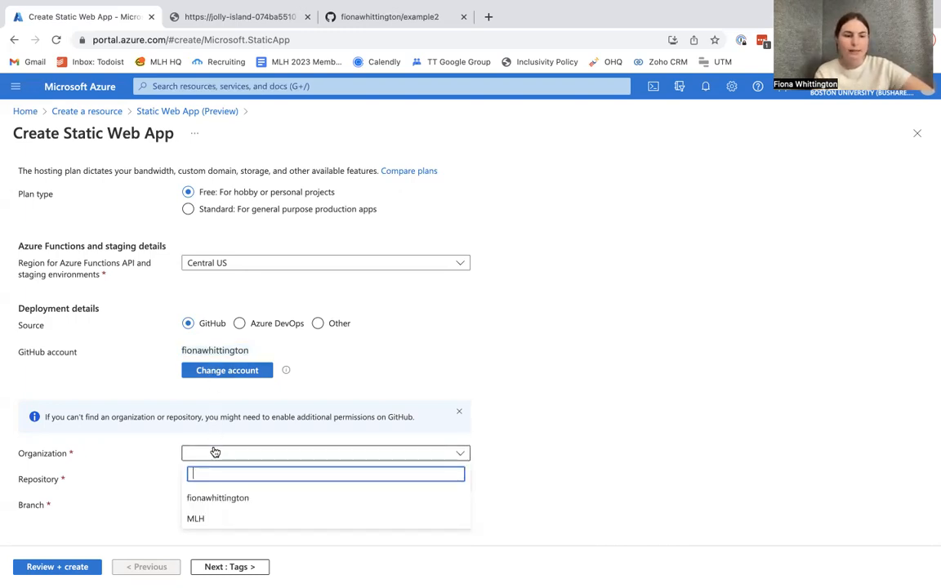
pyautogui.click(217, 500)
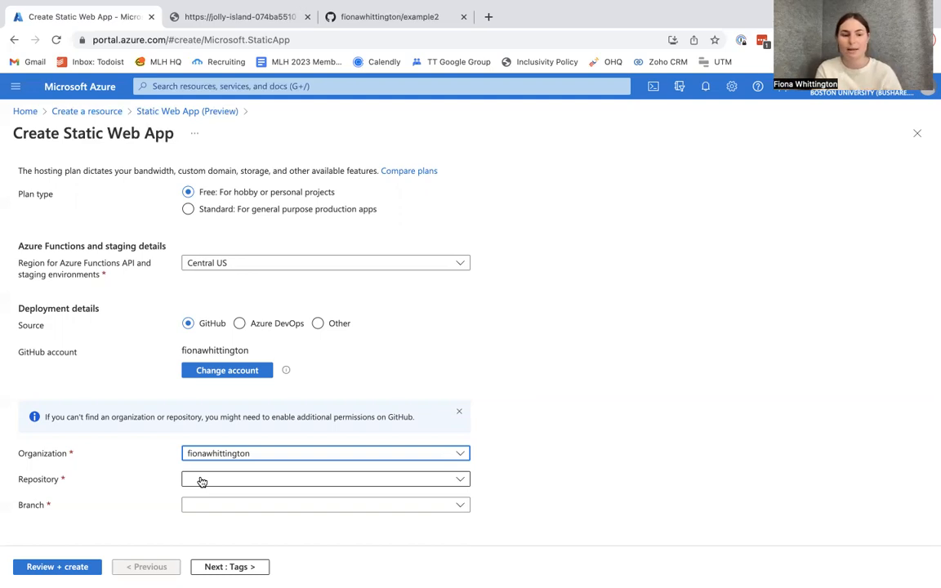
# Set the deployment repository to example2 and its branch to main
pyautogui.click(202, 480)
pyautogui.write('example')
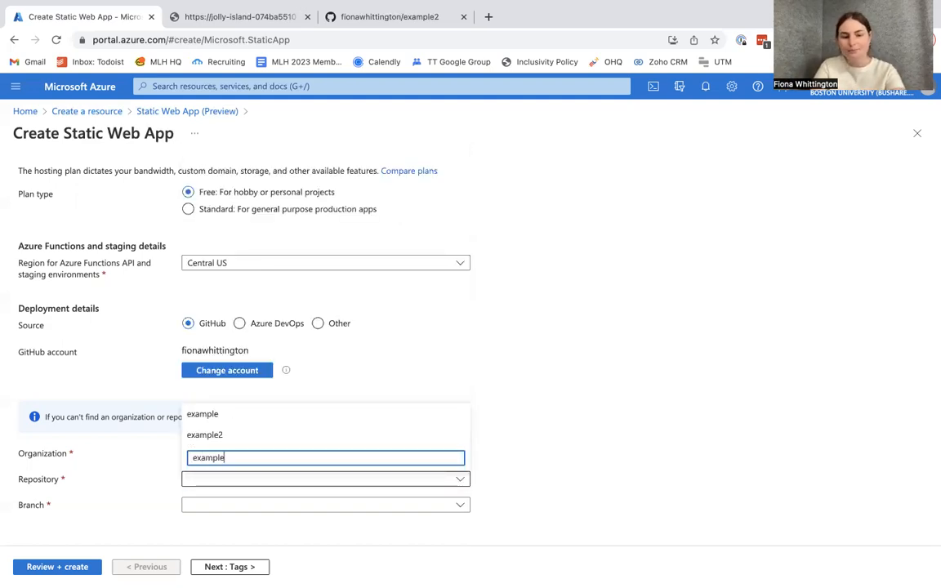
pyautogui.press('Down')
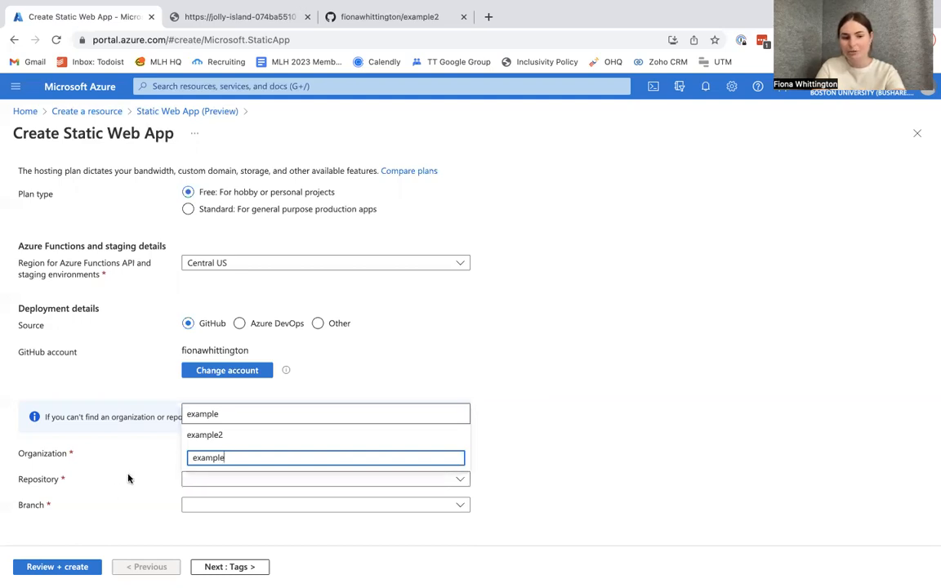
pyautogui.click(209, 436)
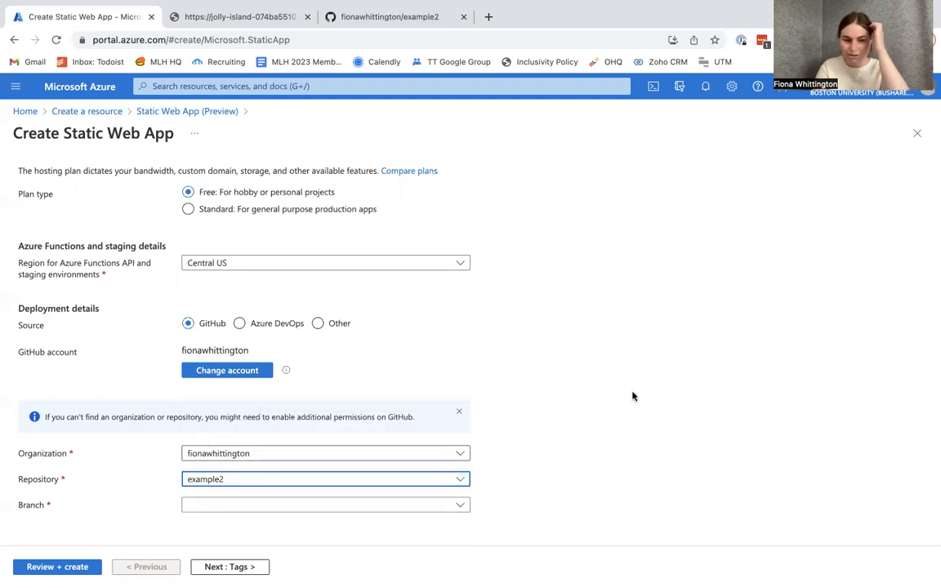
pyautogui.click(427, 506)
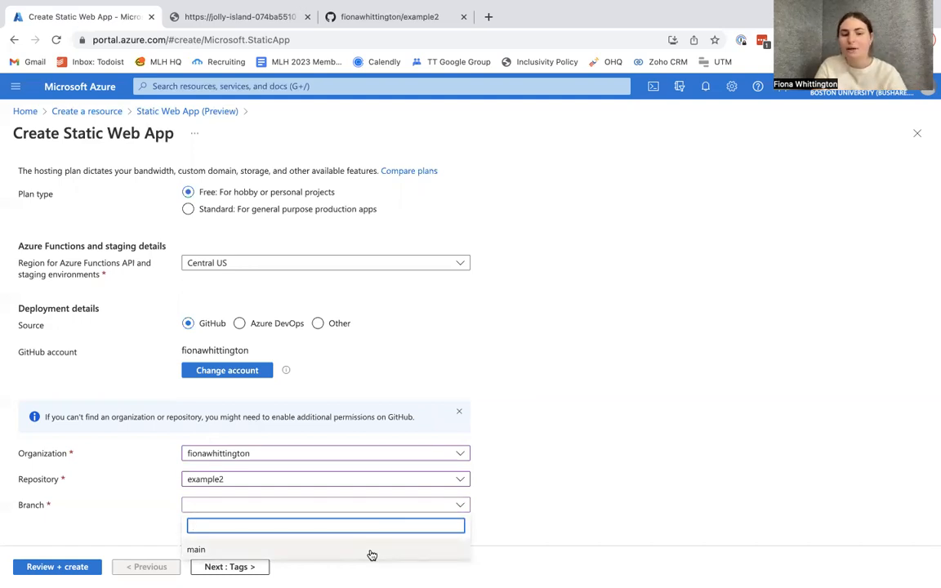
pyautogui.click(371, 554)
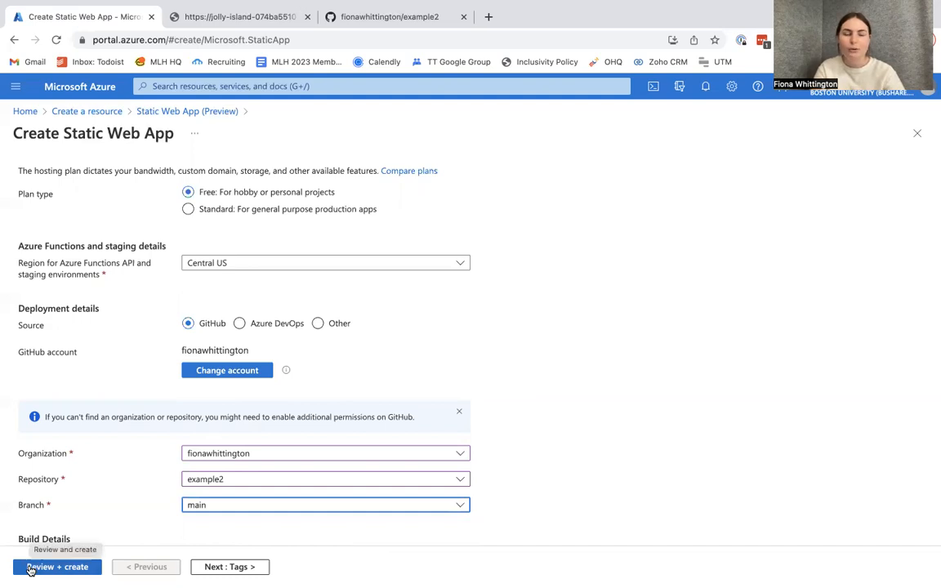
# Review and create the static web app, and open the deployed resource
pyautogui.click(30, 566)
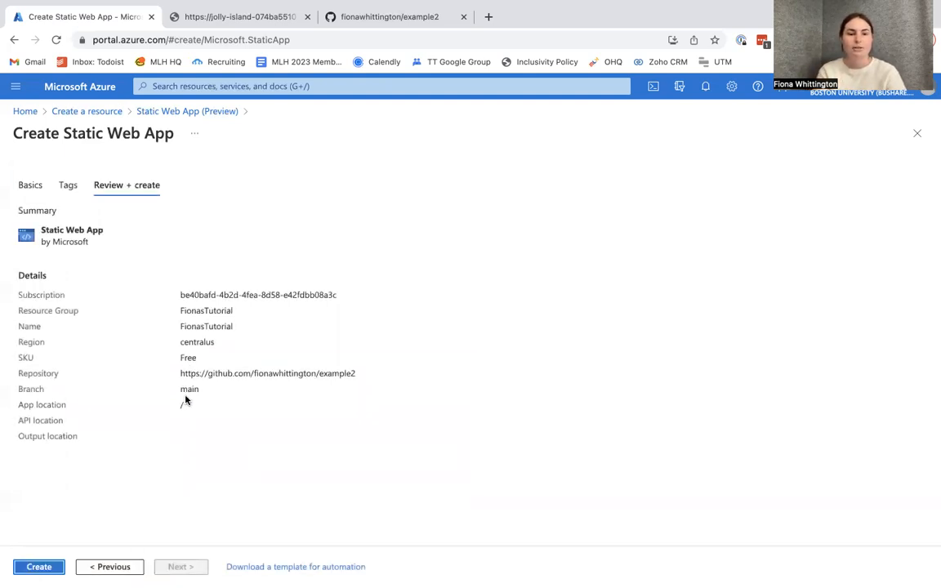
pyautogui.click(39, 567)
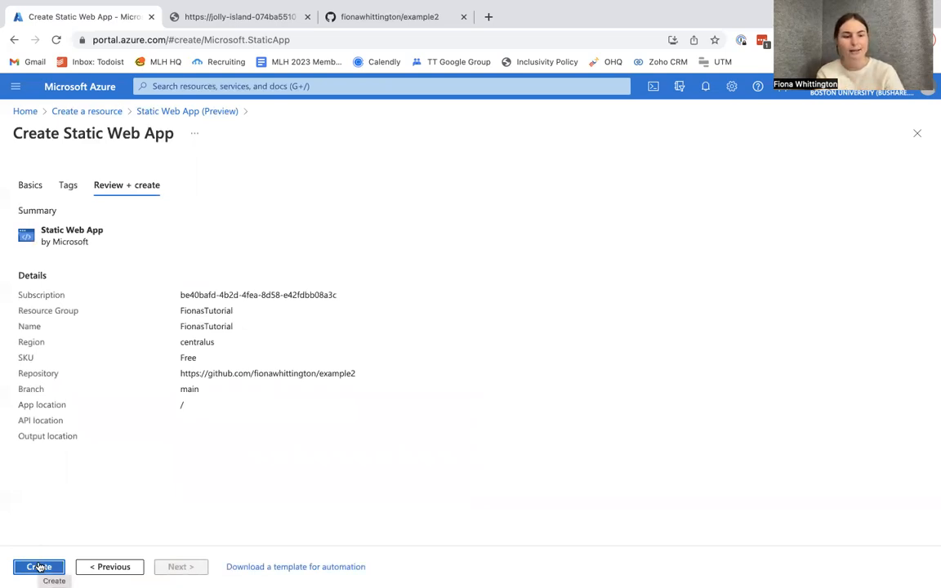
pyautogui.click(39, 566)
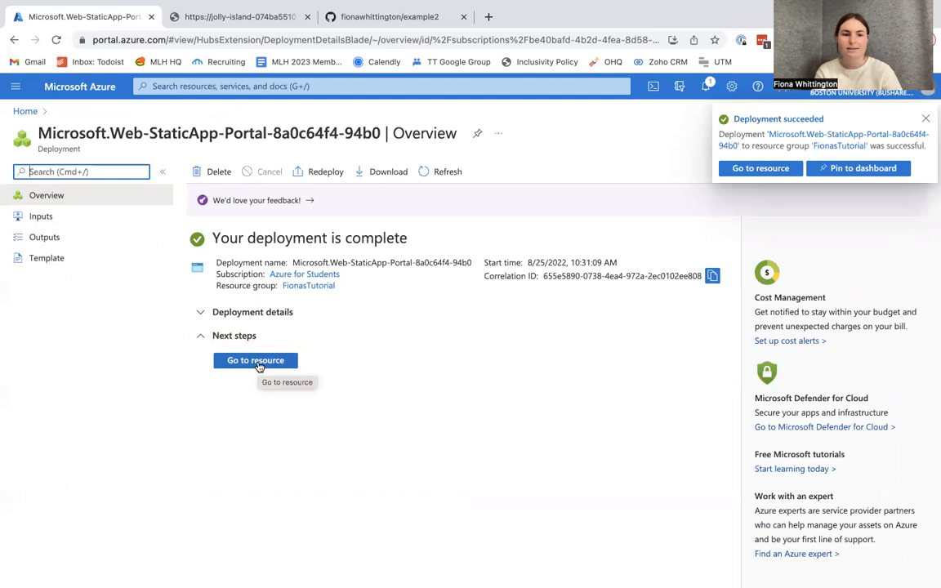
pyautogui.click(257, 365)
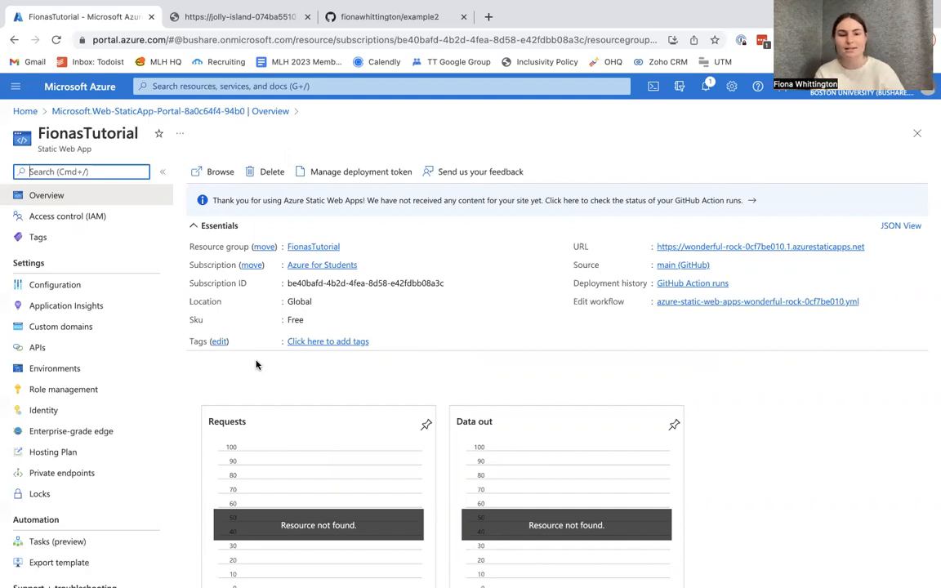
# Open the new static web app's URL and compare its page with the already published jolly-island example site
pyautogui.click(701, 247)
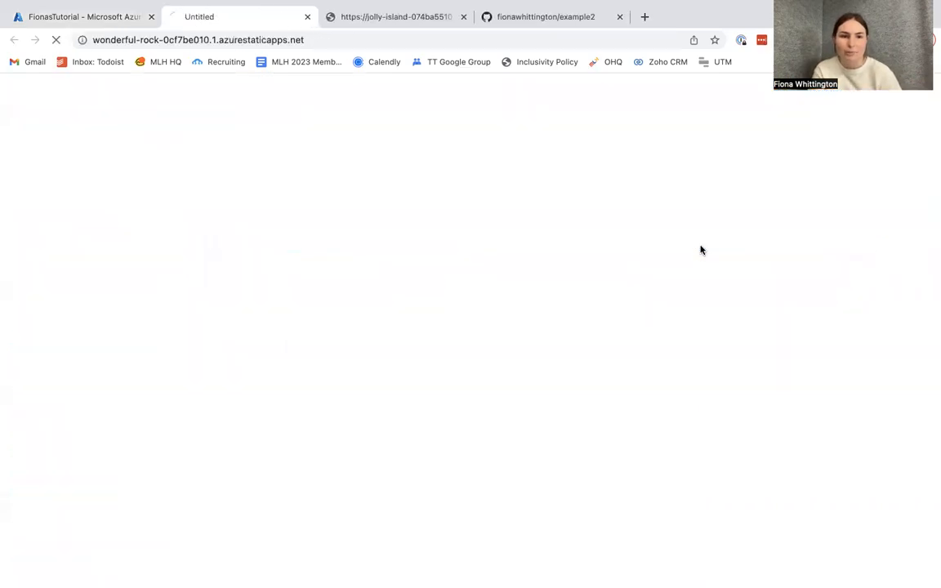
pyautogui.moveTo(48, 207); pyautogui.dragTo(339, 234)
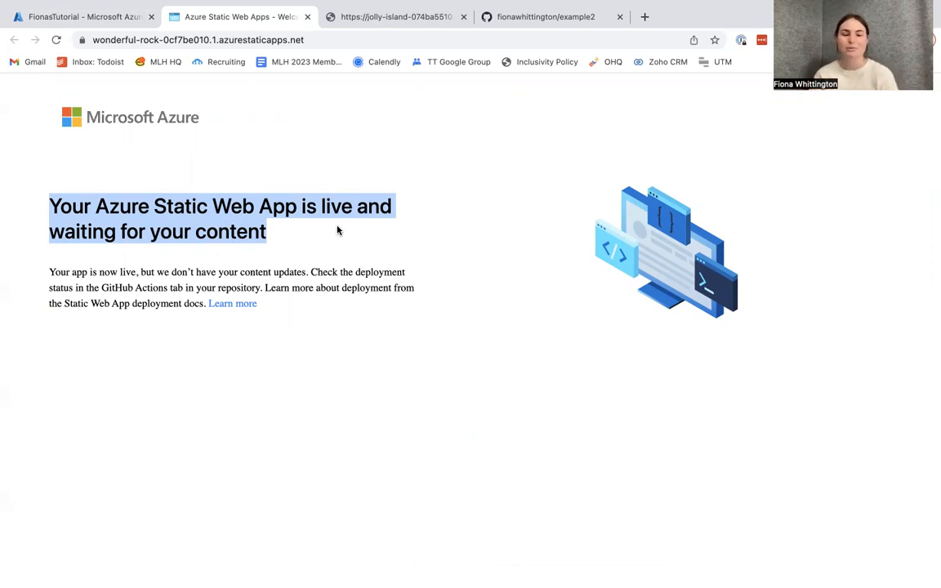
pyautogui.click(377, 15)
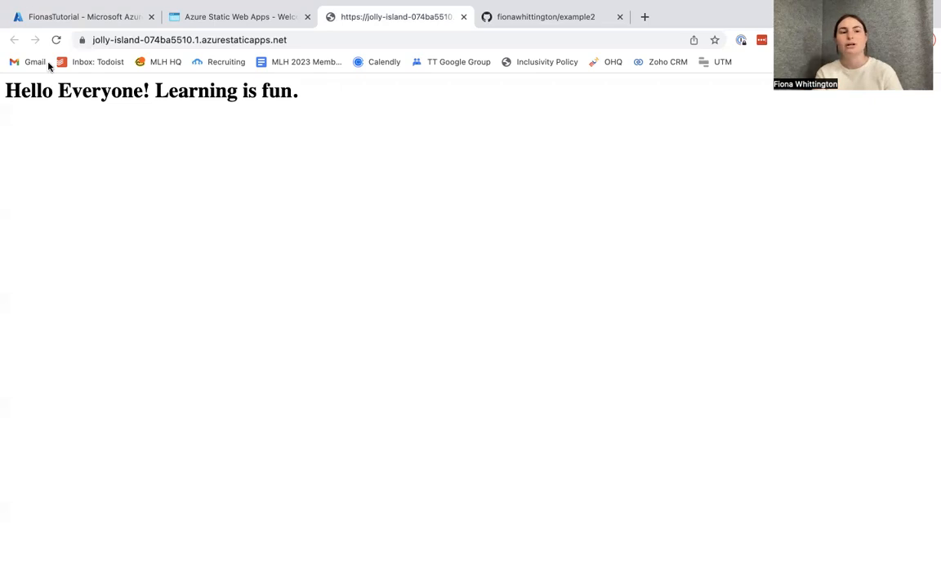
pyautogui.click(214, 37)
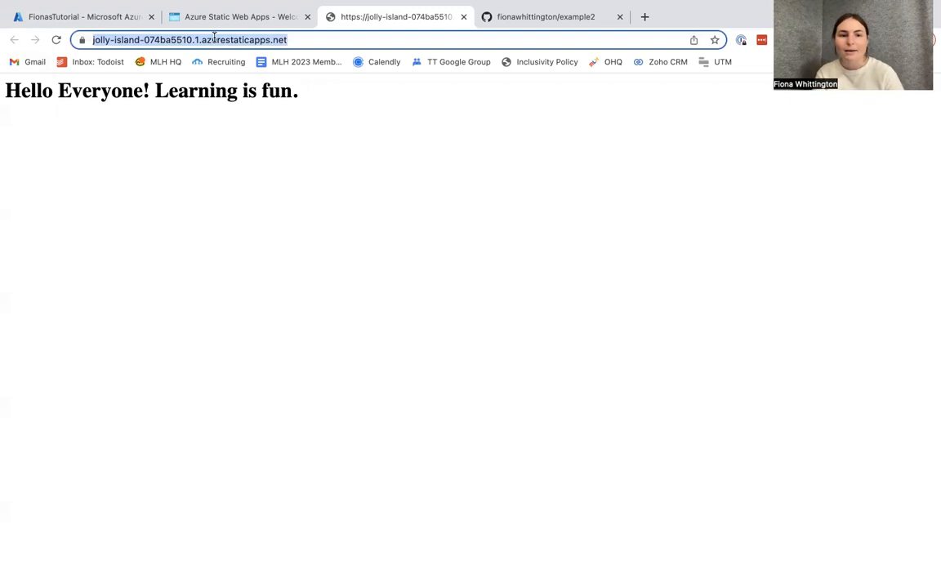